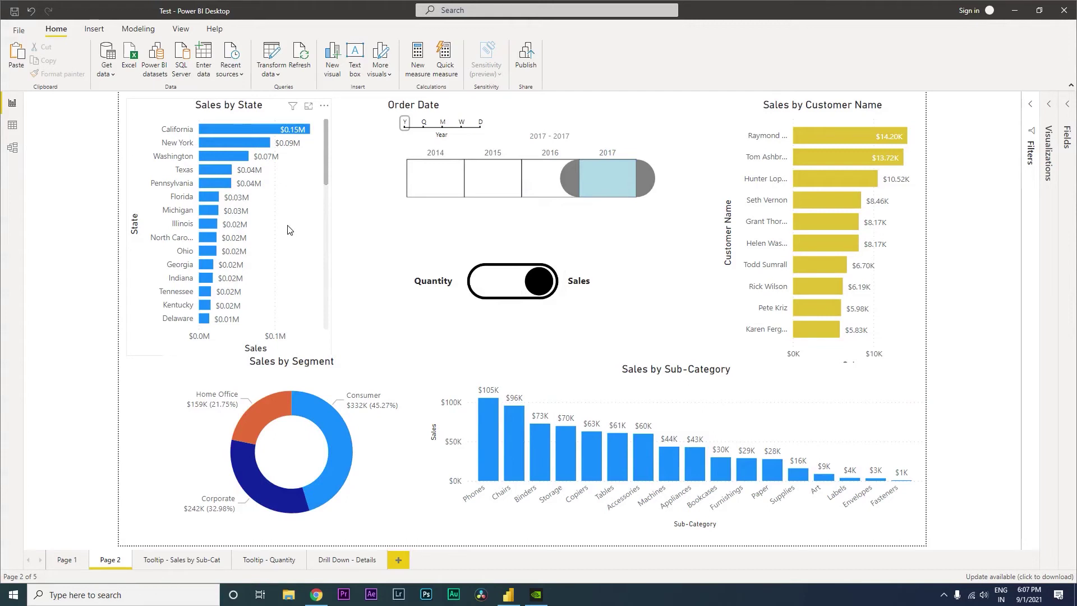
Step: Open Drill Down - Details filtered to California from the Sales by State chart
{"action": "right_click", "coordinate": [261, 132]}
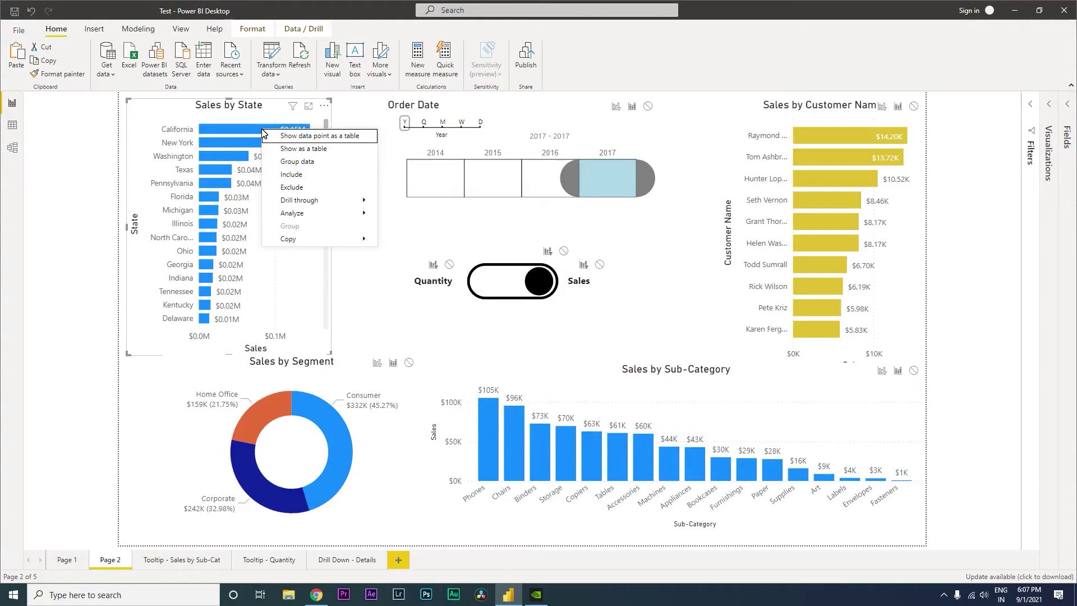
{"action": "mouse_move", "coordinate": [293, 202]}
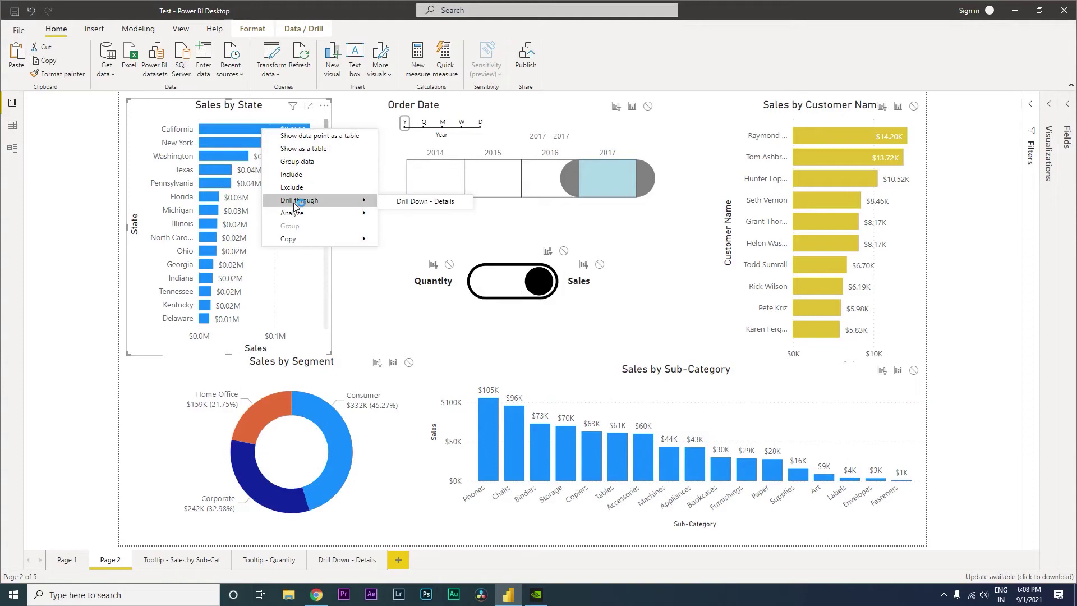
{"action": "left_click", "coordinate": [421, 204]}
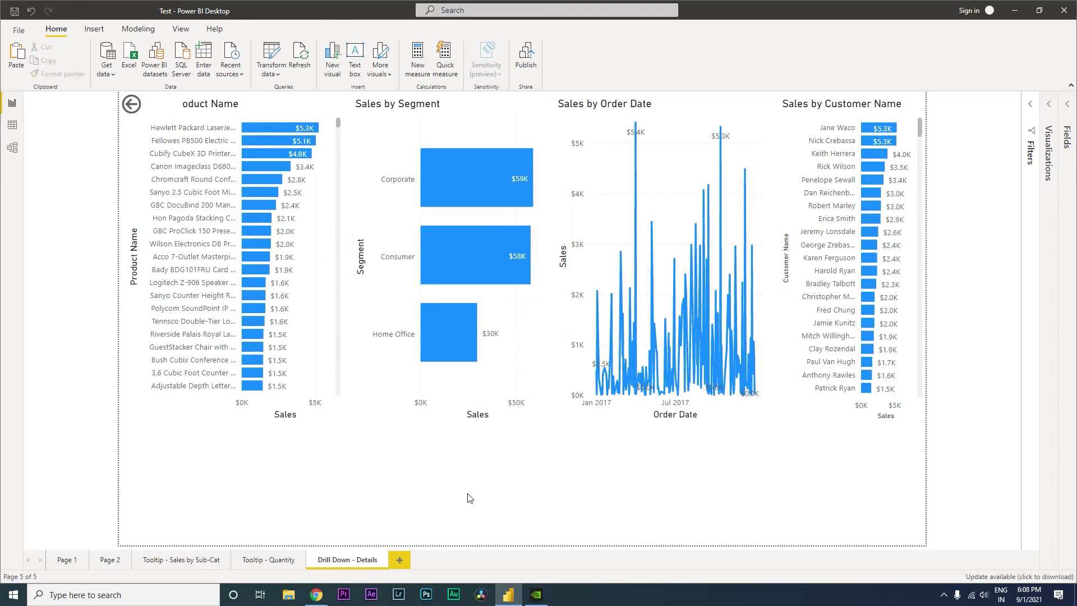
{"action": "mouse_move", "coordinate": [448, 360]}
Step: Back on Page 2, drill the top customer's bar through to Drill Down - Details, showing one $14K copier sale
{"action": "left_click", "coordinate": [131, 104], "text": "ctrl"}
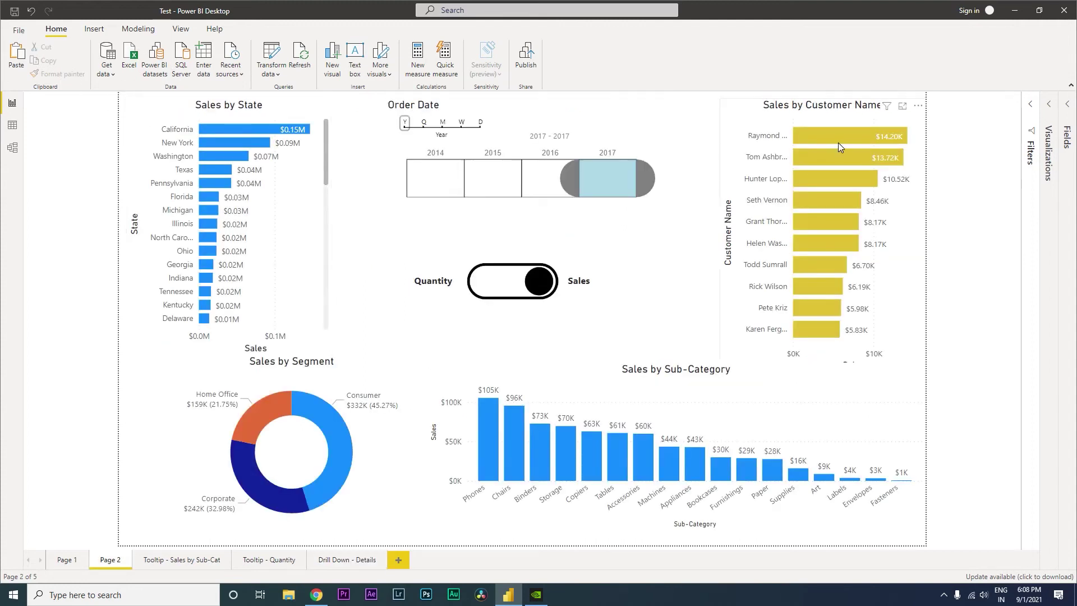
{"action": "mouse_move", "coordinate": [826, 134]}
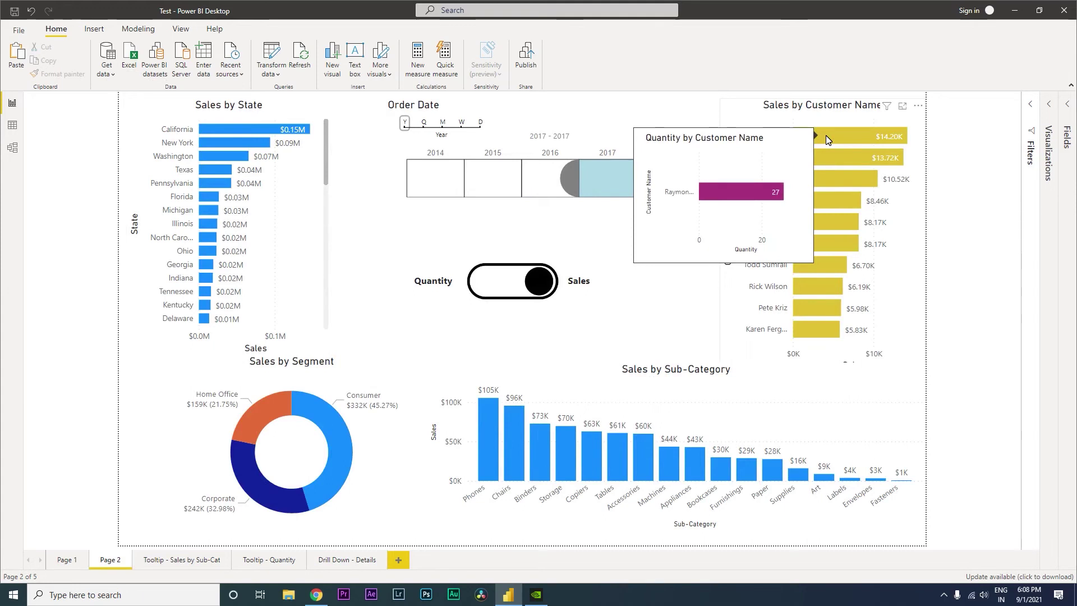
{"action": "right_click", "coordinate": [825, 135]}
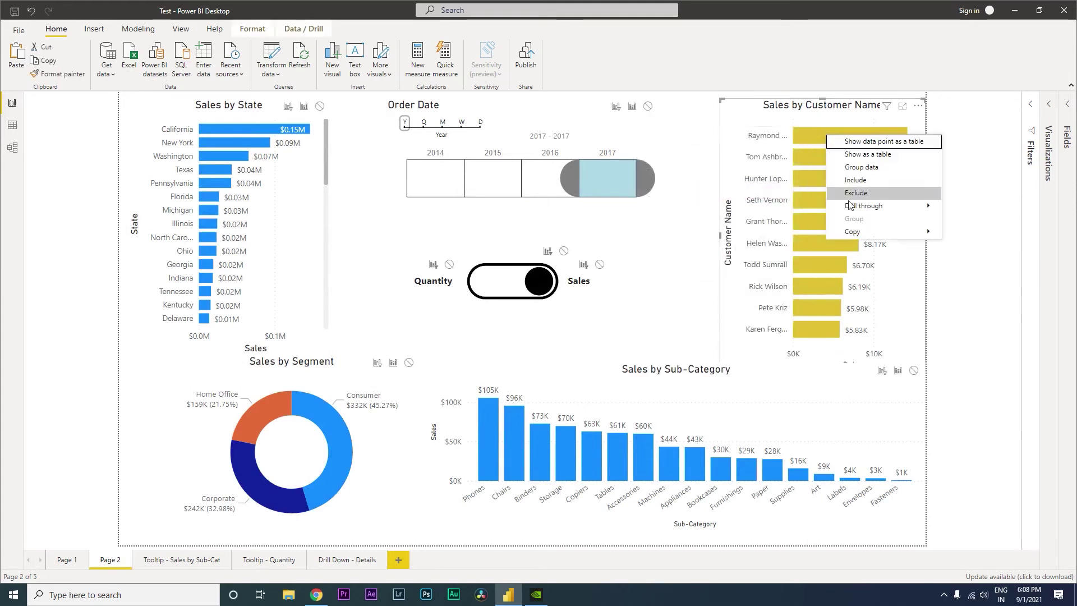
{"action": "mouse_move", "coordinate": [850, 205]}
{"action": "left_click", "coordinate": [974, 206]}
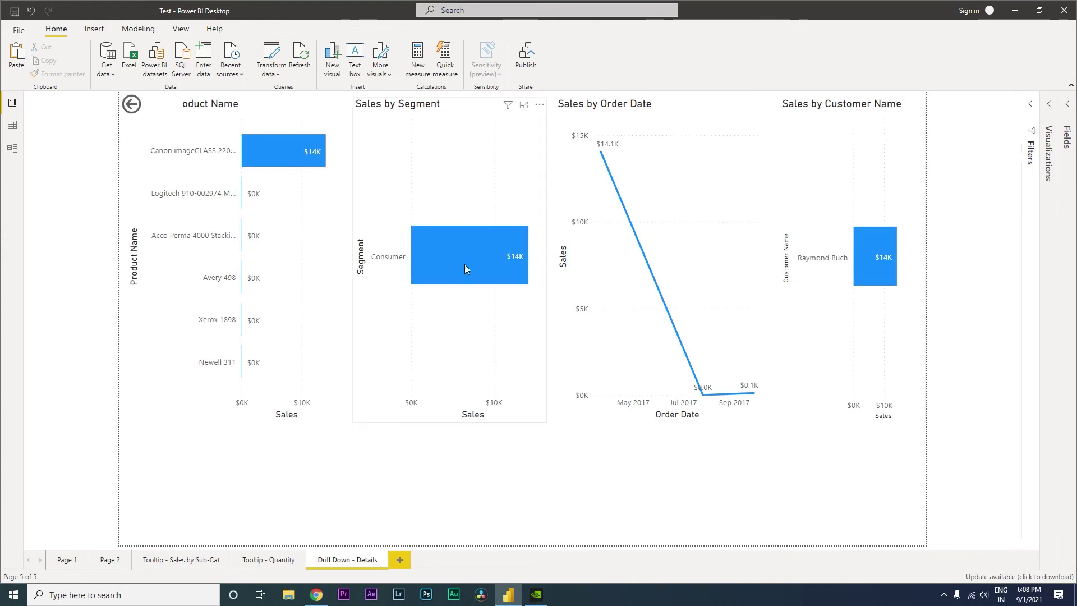
{"action": "mouse_move", "coordinate": [459, 268]}
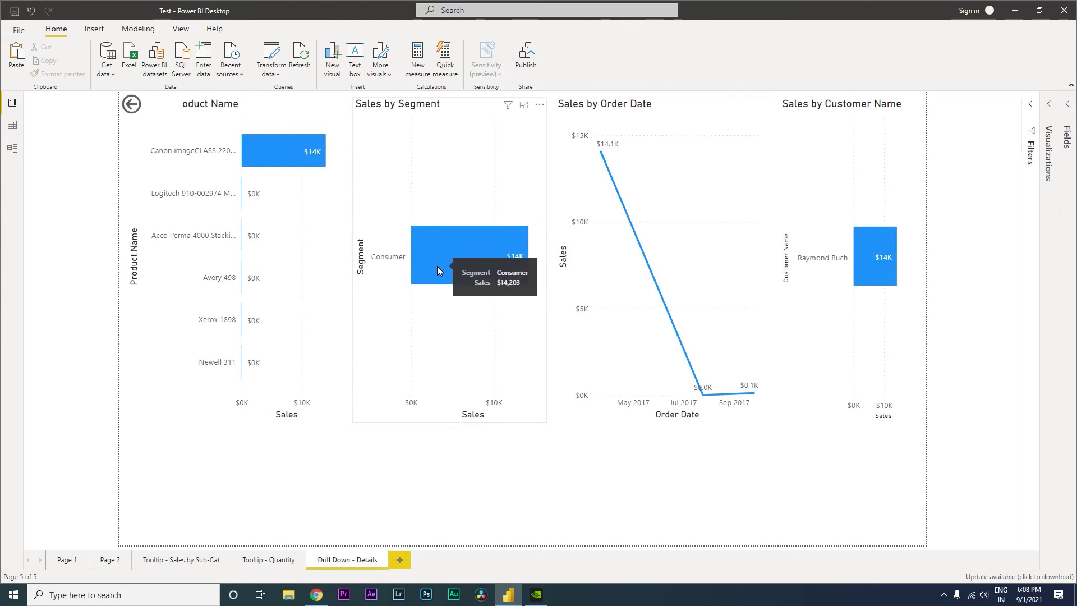
{"action": "mouse_move", "coordinate": [274, 160]}
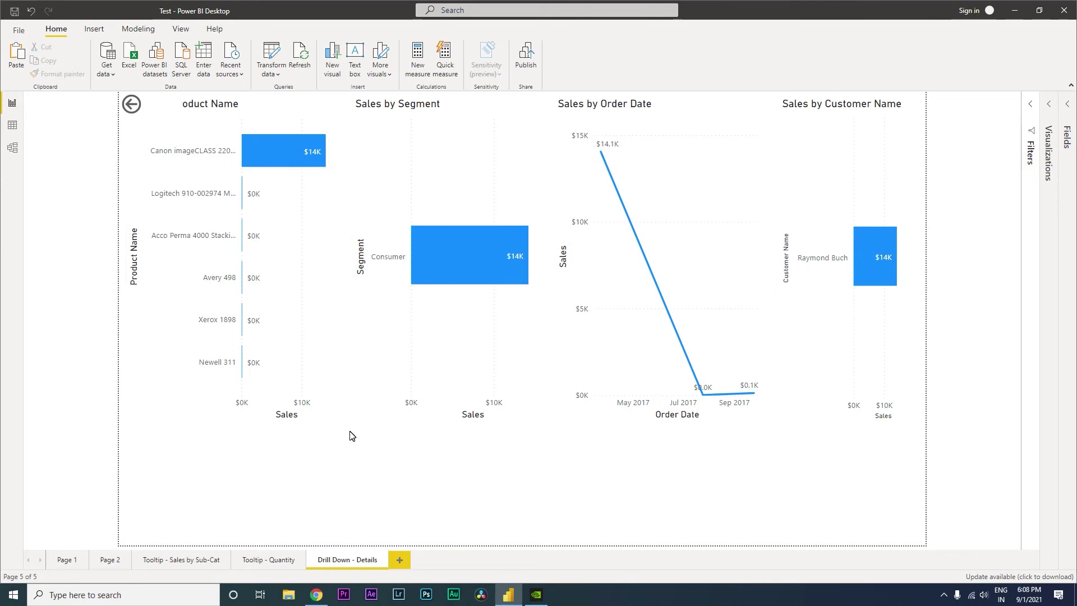
Step: Go back to Page 2, where the top customer's quantity reads 27
{"action": "left_click", "coordinate": [108, 561]}
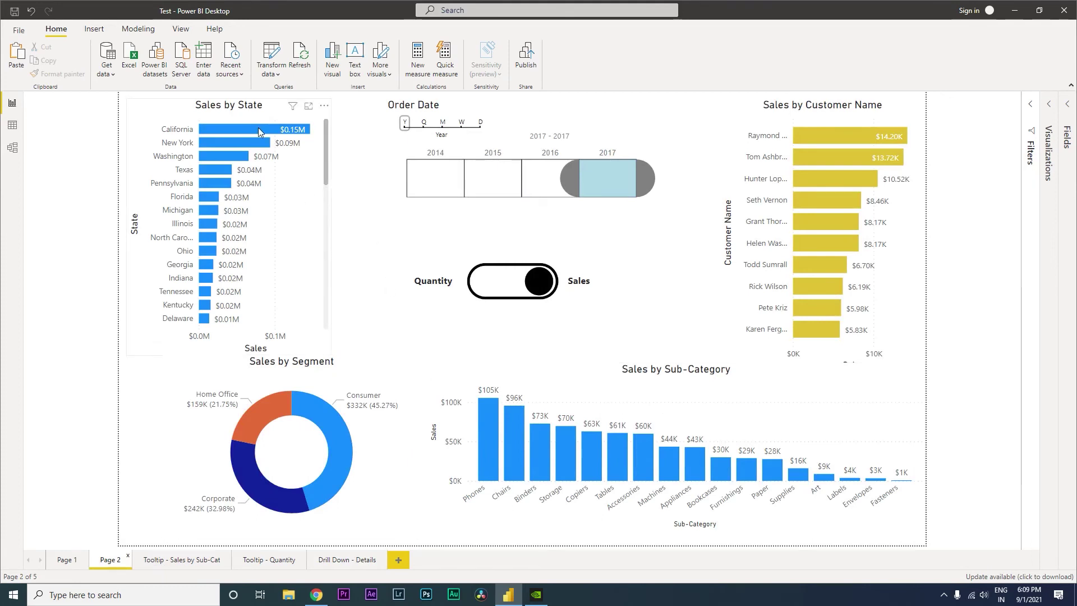
{"action": "mouse_move", "coordinate": [258, 132]}
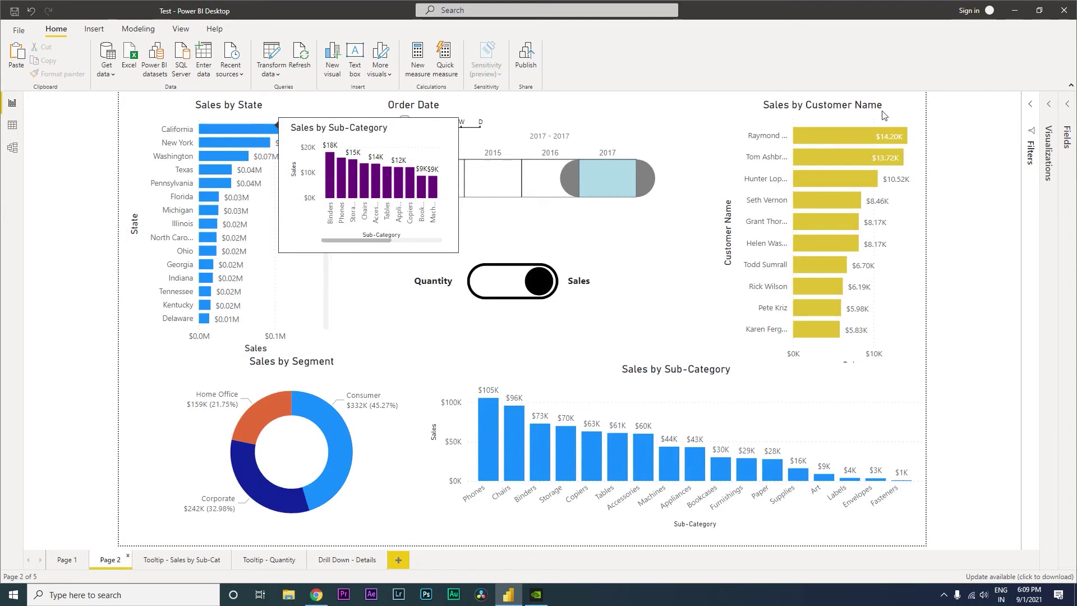
{"action": "mouse_move", "coordinate": [837, 138]}
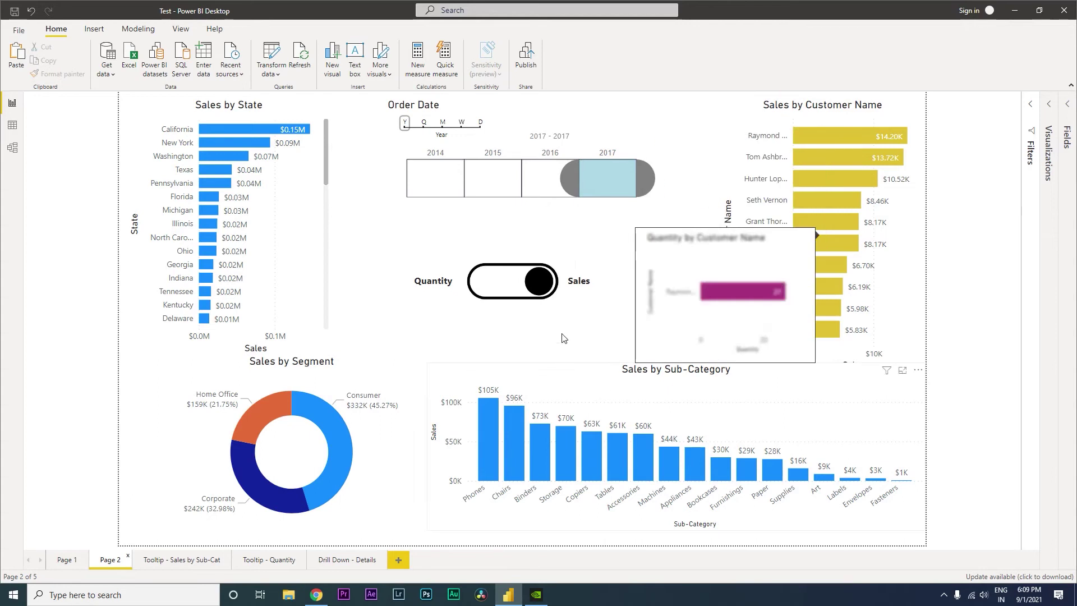
{"action": "left_click", "coordinate": [527, 287], "text": "ctrl"}
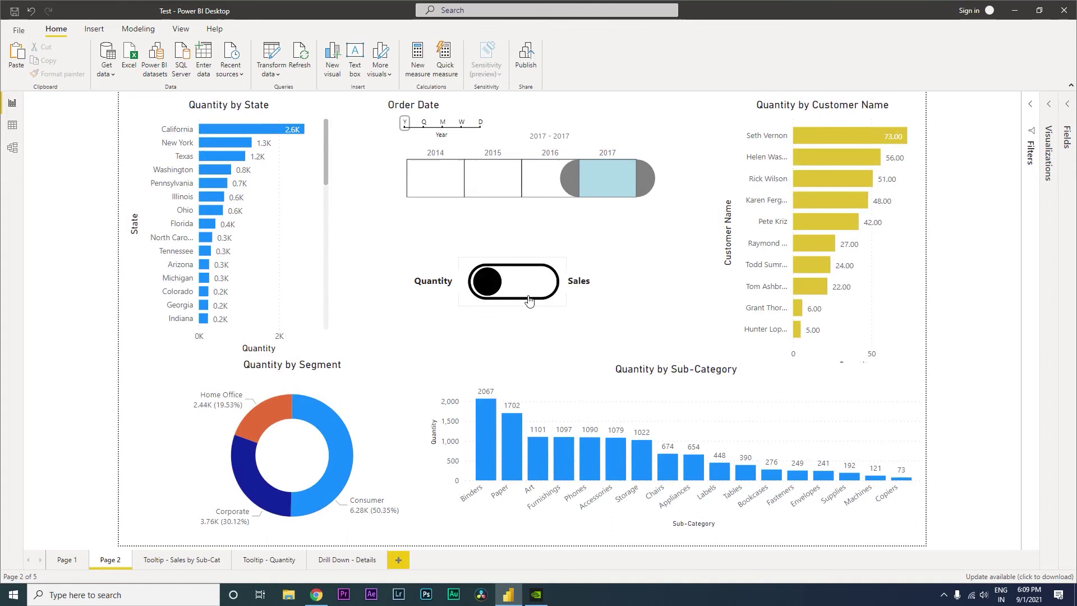
{"action": "left_click", "coordinate": [504, 284], "text": "ctrl"}
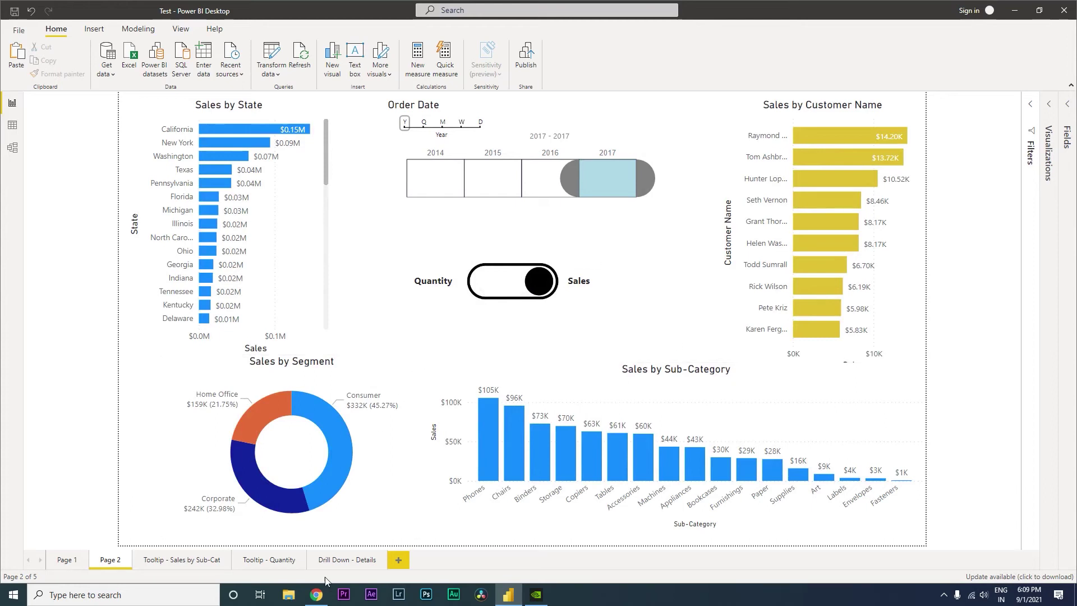
Step: Add a new blank page and name it 'Drill Down - Tuturial'
{"action": "left_click", "coordinate": [353, 562]}
{"action": "left_click", "coordinate": [399, 561]}
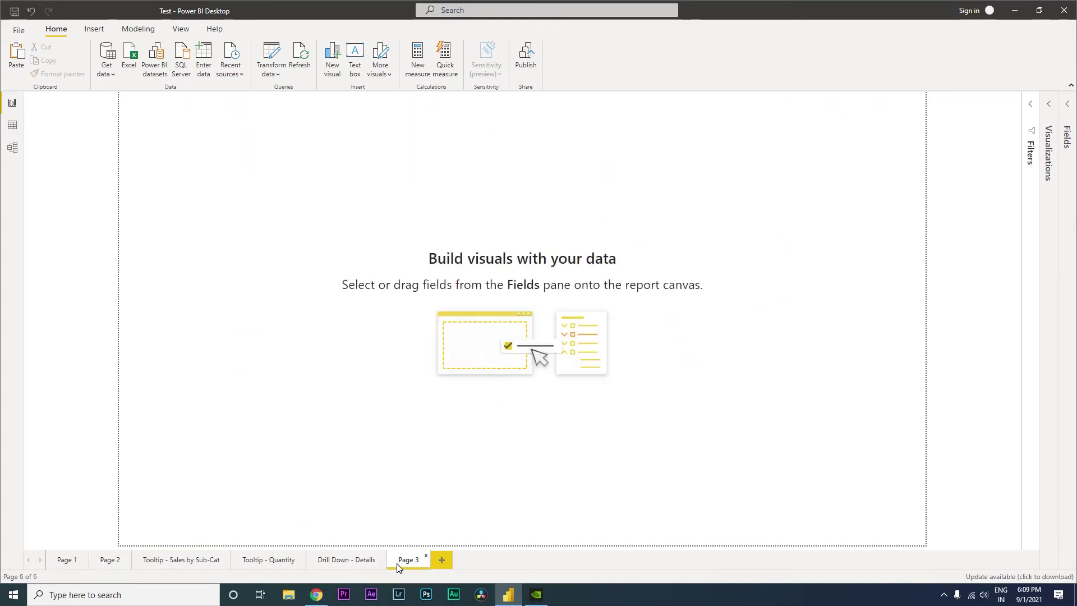
{"action": "double_click", "coordinate": [409, 567]}
{"action": "type", "text": "Dr"}
{"action": "type", "text": "ill Down"}
{"action": "type", "text": " -"}
{"action": "type", "text": " Tut"}
{"action": "type", "text": "urial"}
{"action": "key", "text": "Return"}
Step: Fix the page name's typo so it reads 'Drill Down - Tutorial'
{"action": "double_click", "coordinate": [433, 559]}
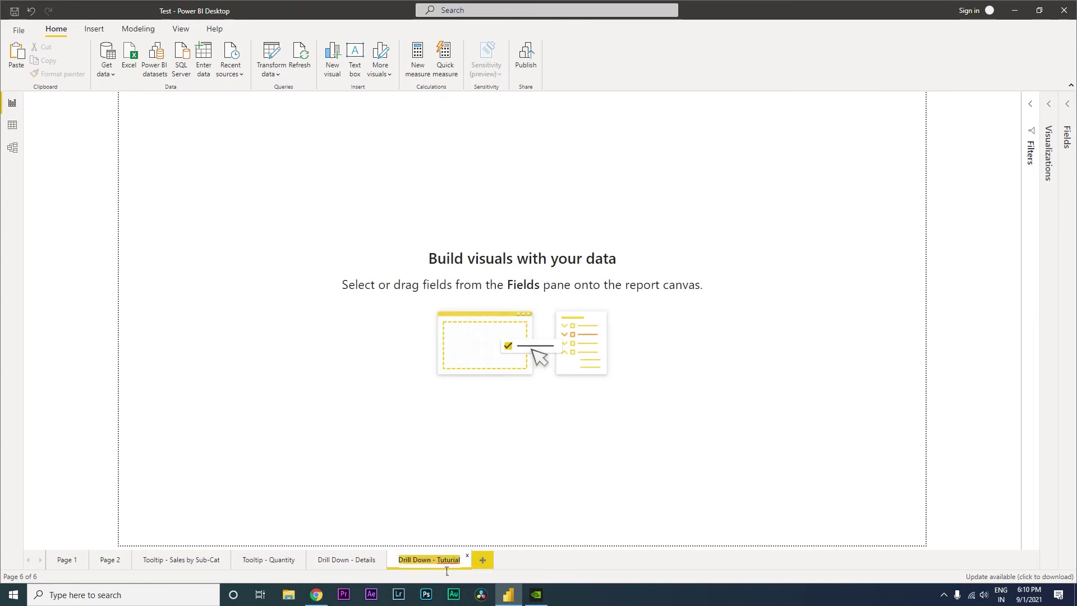
{"action": "left_click", "coordinate": [439, 559]}
{"action": "key", "text": "Delete"}
{"action": "key", "text": "Return"}
{"action": "type", "text": "o"}
{"action": "key", "text": "Return"}
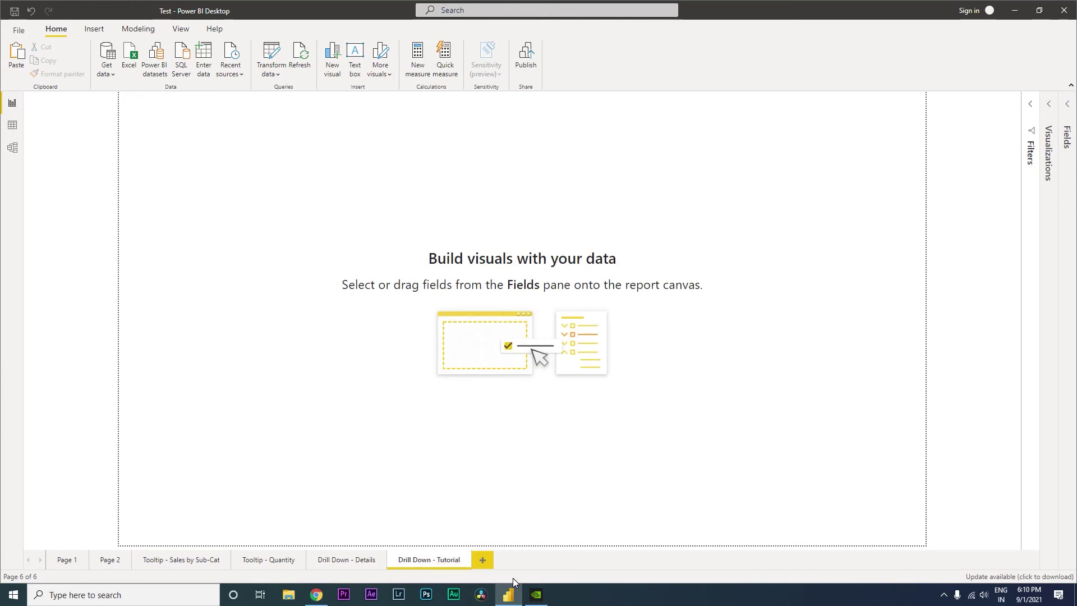
Step: Copy the Product Name, Segment, Order Date and Customer Name sales charts onto Drill Down - Tutorial
{"action": "left_click", "coordinate": [347, 563]}
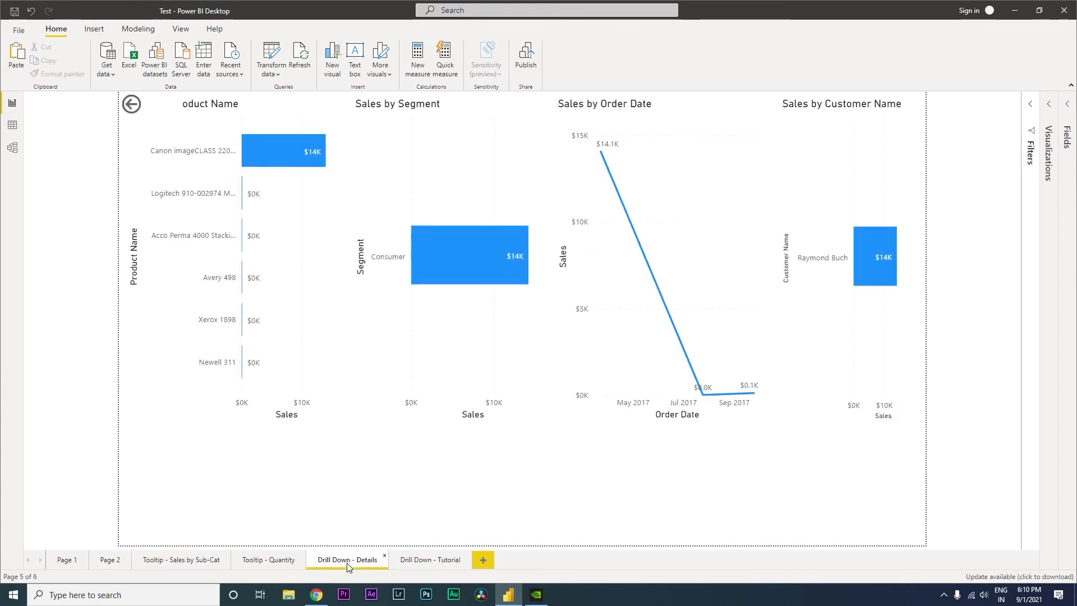
{"action": "left_click", "coordinate": [259, 109]}
{"action": "left_click", "coordinate": [430, 121], "text": "ctrl"}
{"action": "left_click", "coordinate": [646, 107], "text": "ctrl"}
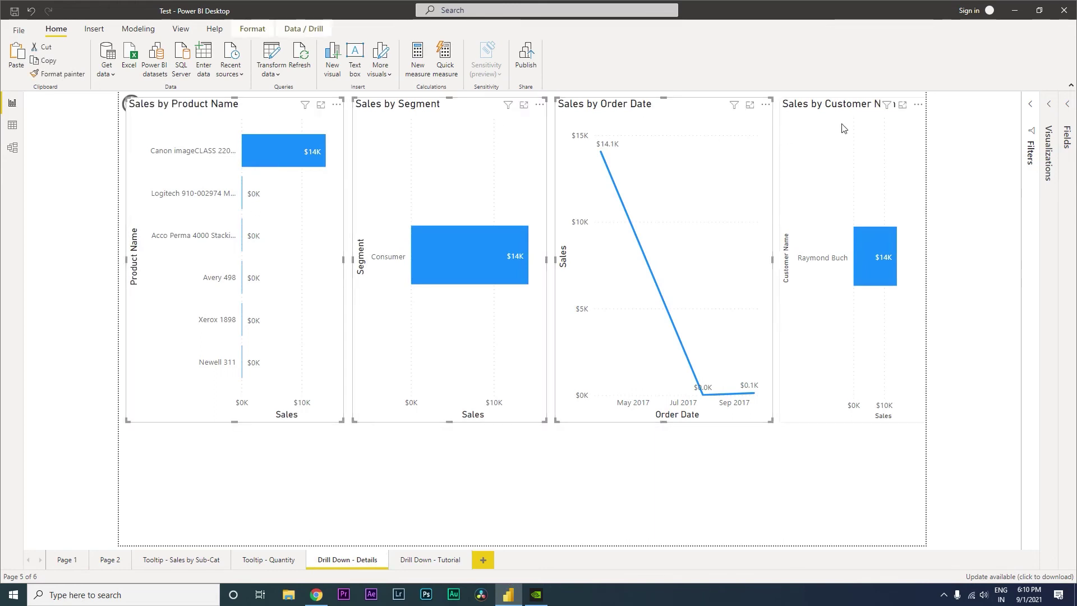
{"action": "left_click", "coordinate": [842, 128], "text": "ctrl"}
{"action": "key", "text": "ctrl+c"}
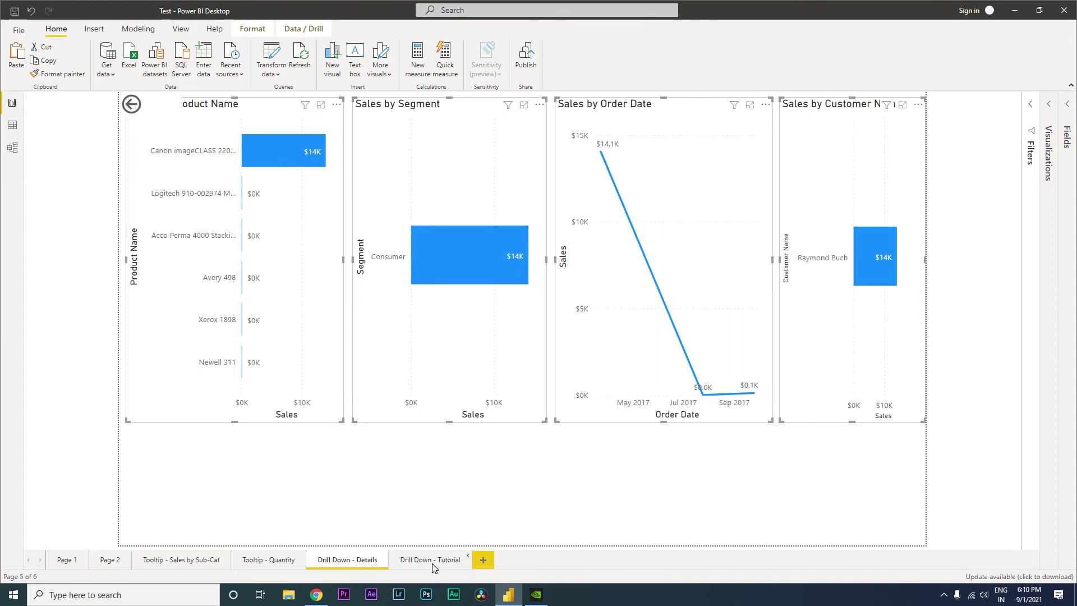
{"action": "left_click", "coordinate": [430, 561]}
{"action": "key", "text": "ctrl+v"}
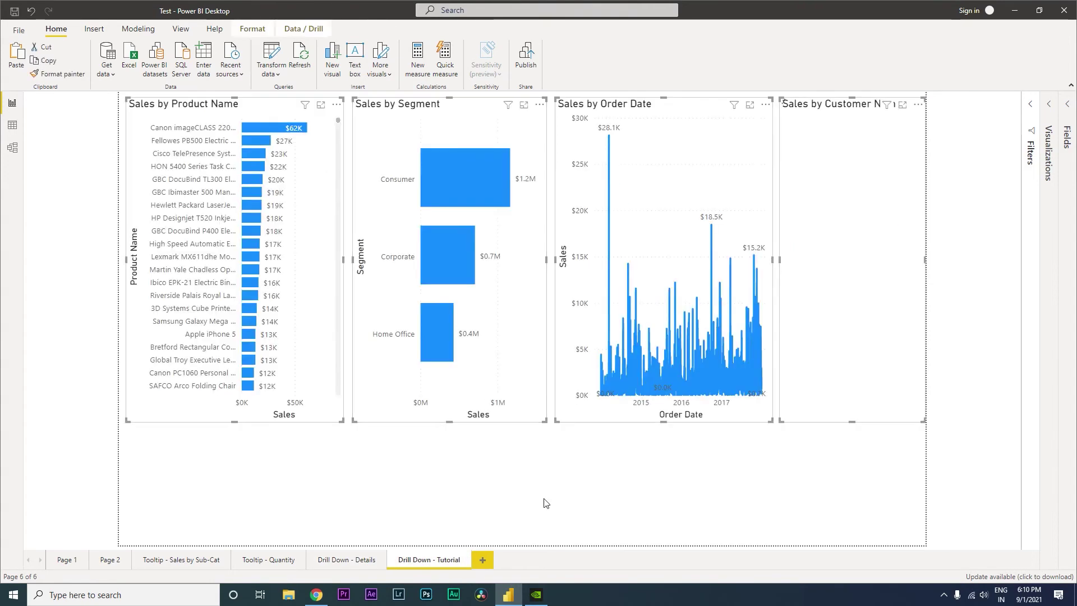
{"action": "left_click", "coordinate": [517, 489]}
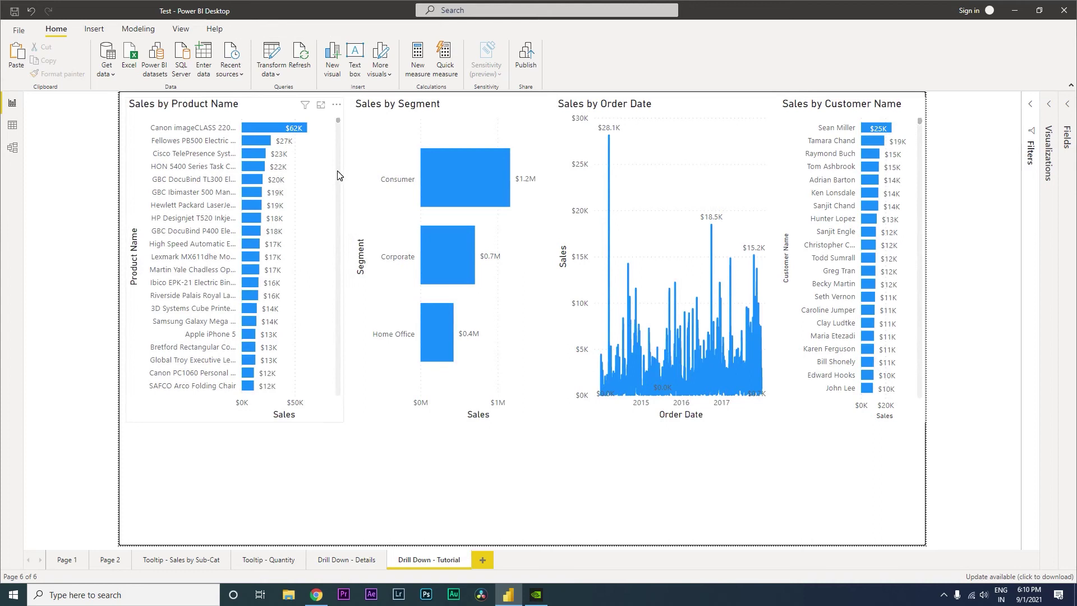
Step: Expand the Orders fields, then check Sales by Sub-Category's drill-through options on Page 2
{"action": "left_click", "coordinate": [1067, 105]}
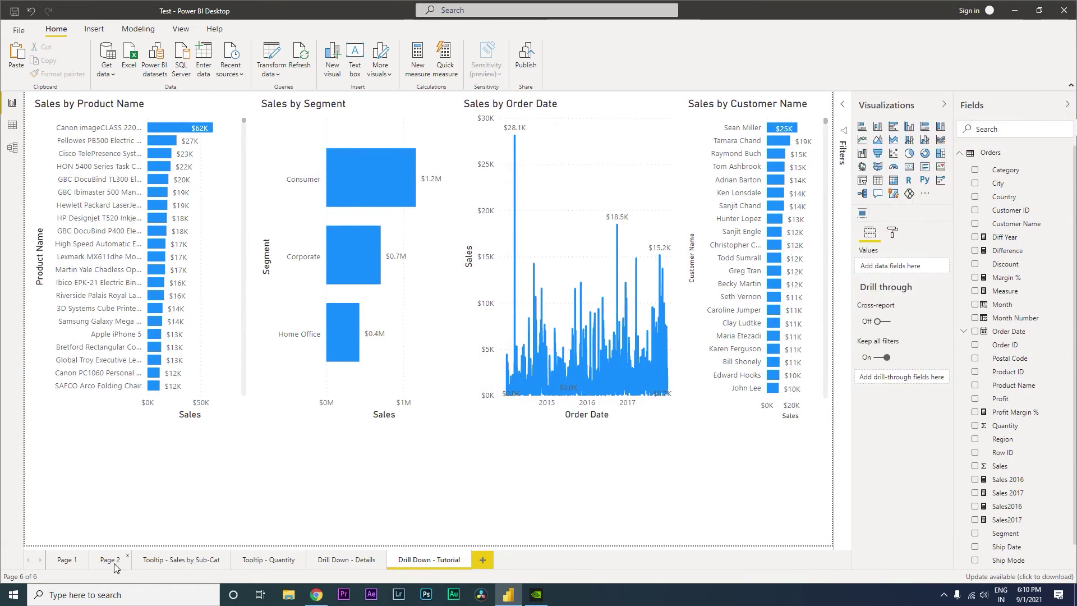
{"action": "left_click", "coordinate": [109, 560]}
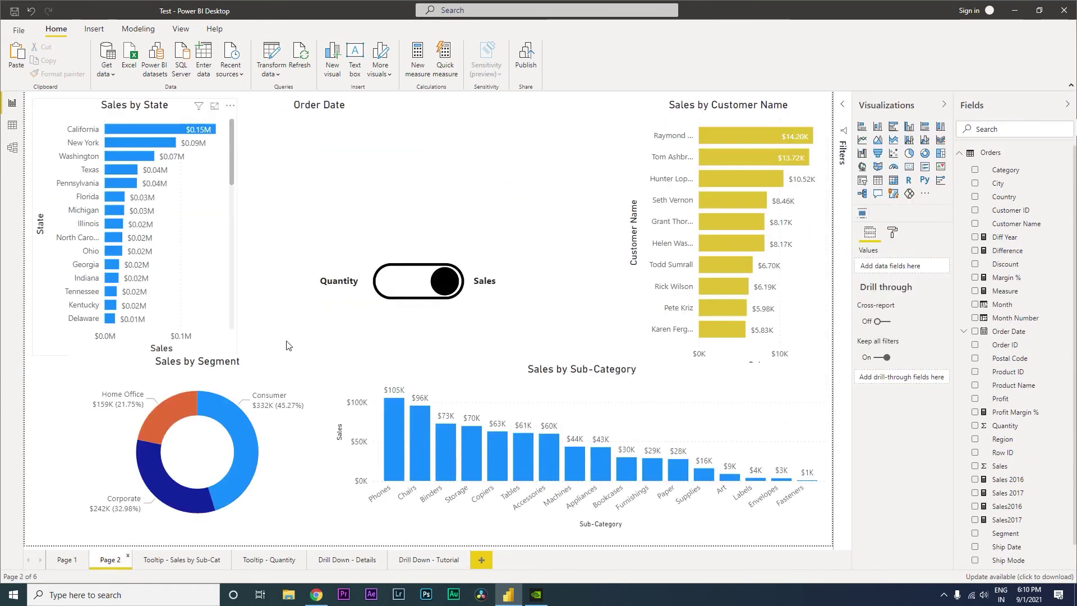
{"action": "right_click", "coordinate": [391, 431]}
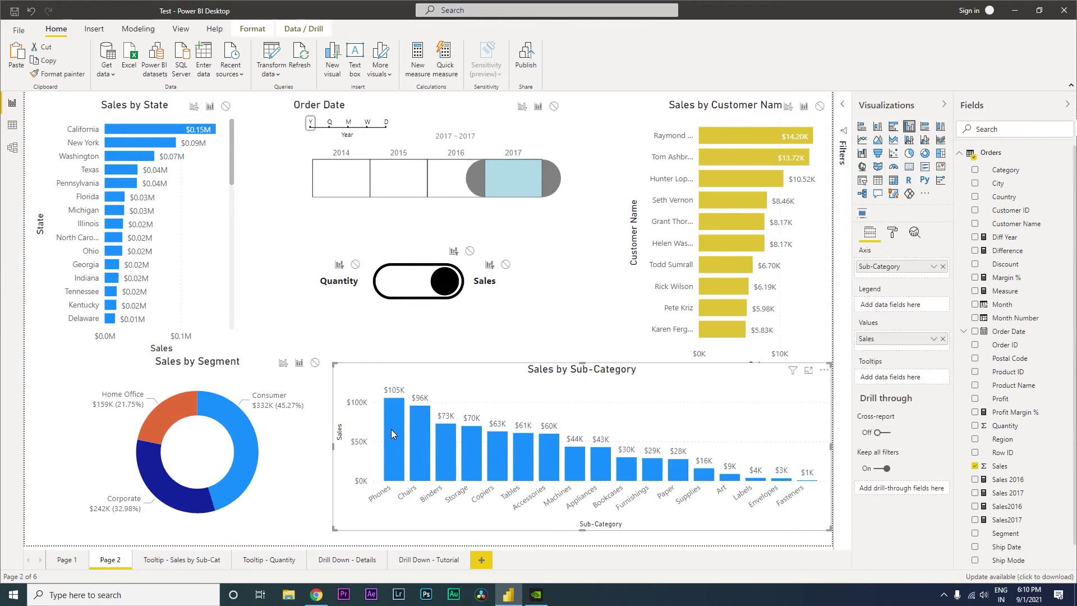
Step: Delete the Drill Down - Details page
{"action": "mouse_move", "coordinate": [437, 502]}
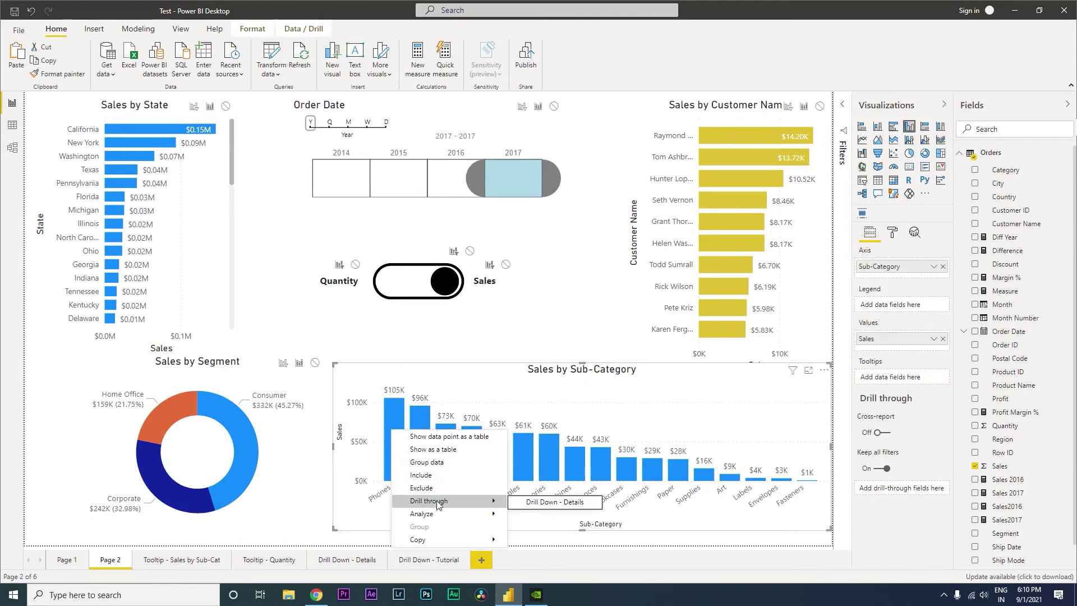
{"action": "left_click", "coordinate": [343, 568]}
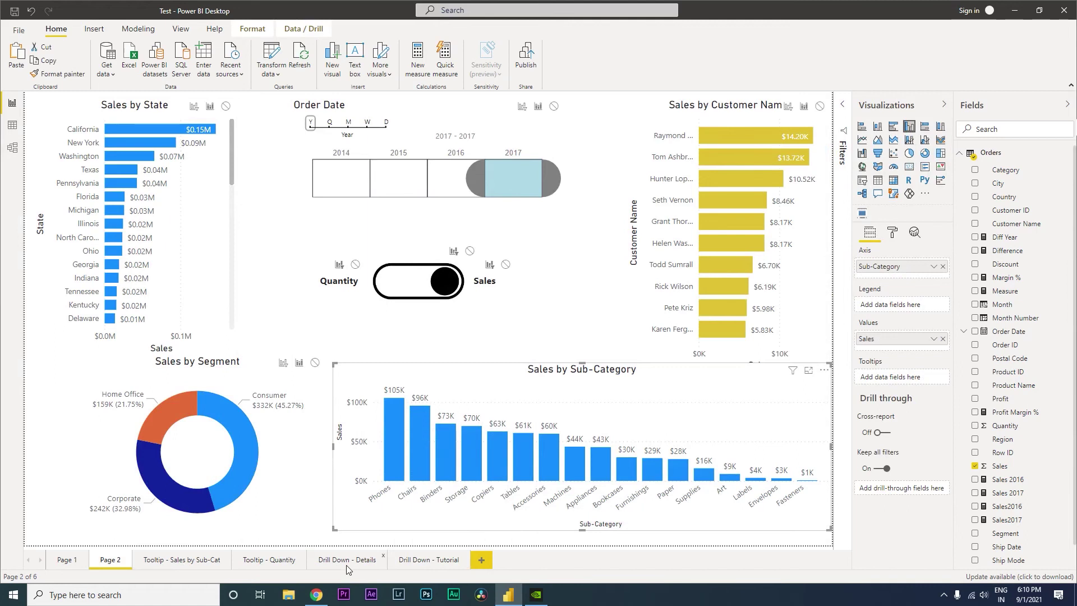
{"action": "left_click", "coordinate": [379, 560]}
{"action": "left_click", "coordinate": [384, 556]}
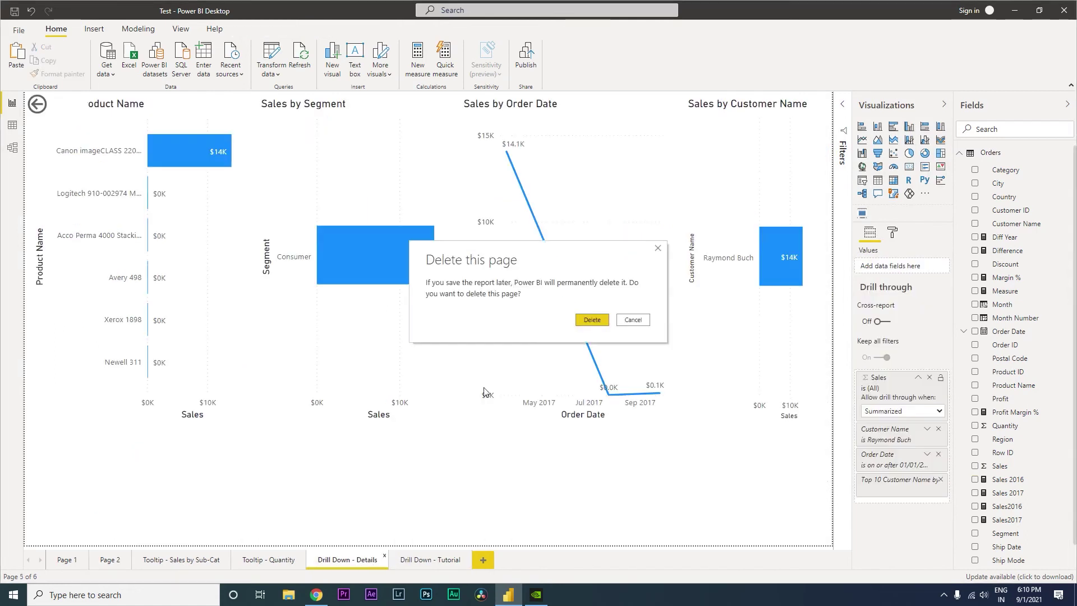
{"action": "left_click", "coordinate": [589, 319]}
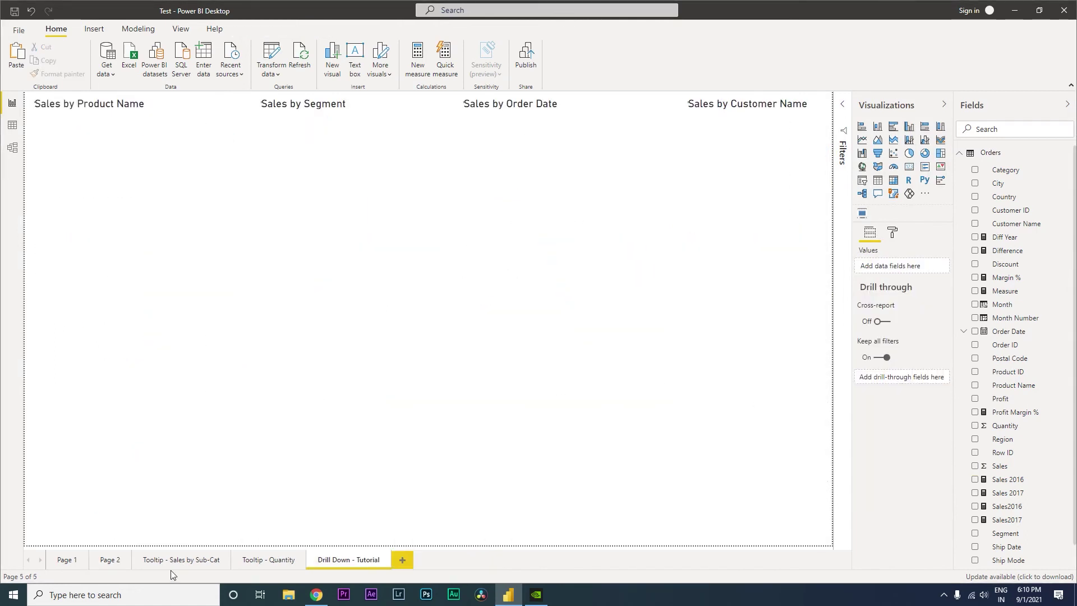
Step: Confirm Page 2's Sales by Sub-Category chart no longer offers drill-through
{"action": "left_click", "coordinate": [115, 563]}
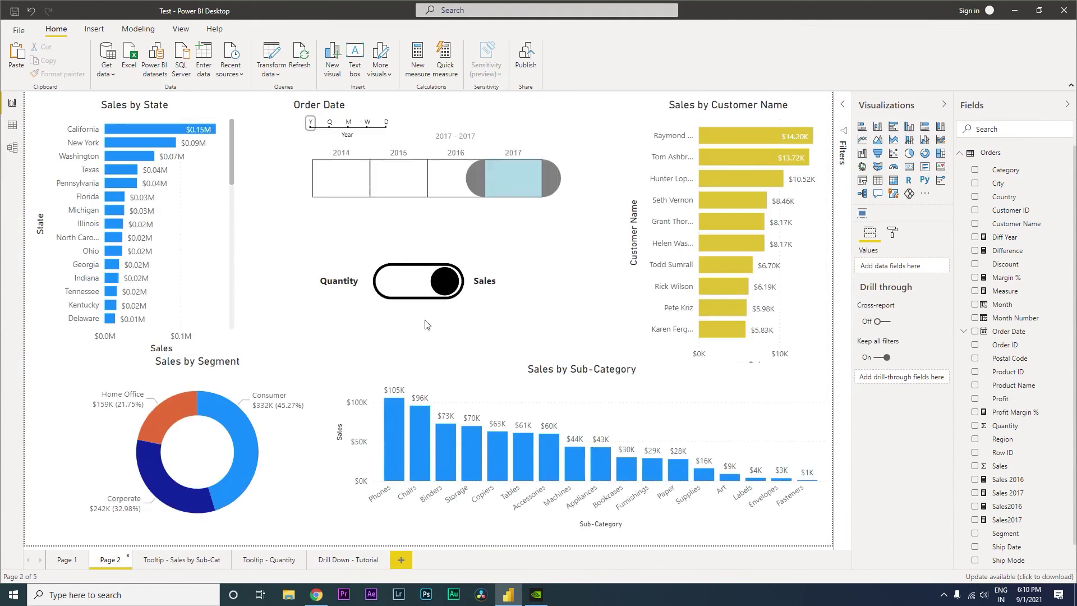
{"action": "right_click", "coordinate": [392, 428]}
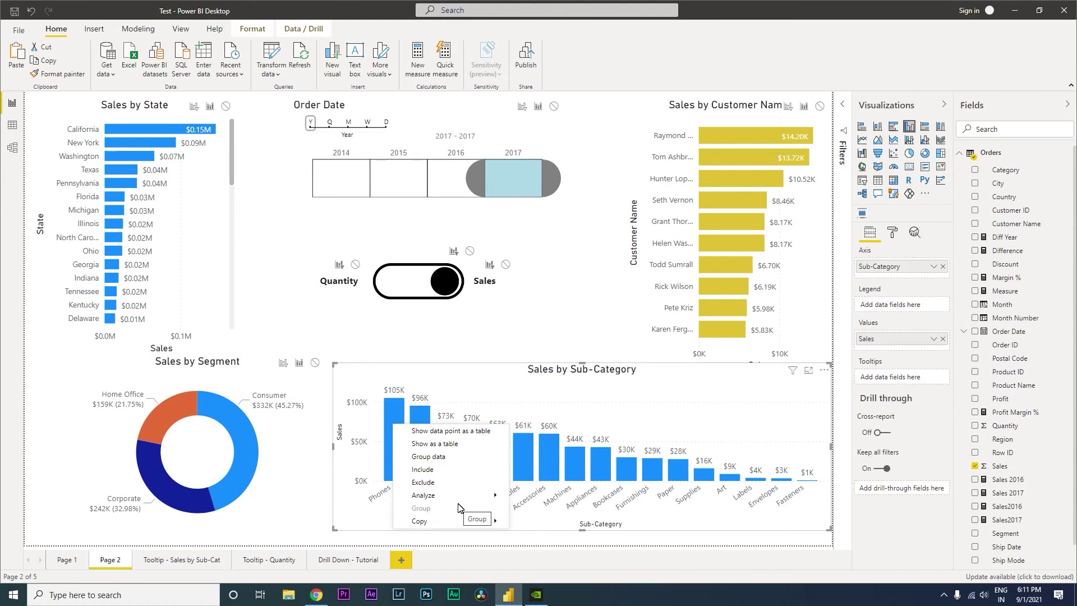
{"action": "mouse_move", "coordinate": [459, 490]}
{"action": "left_click", "coordinate": [348, 570]}
Step: On Drill Down - Tutorial, add Sales as the page's Summarized drill-through field
{"action": "left_click", "coordinate": [349, 567]}
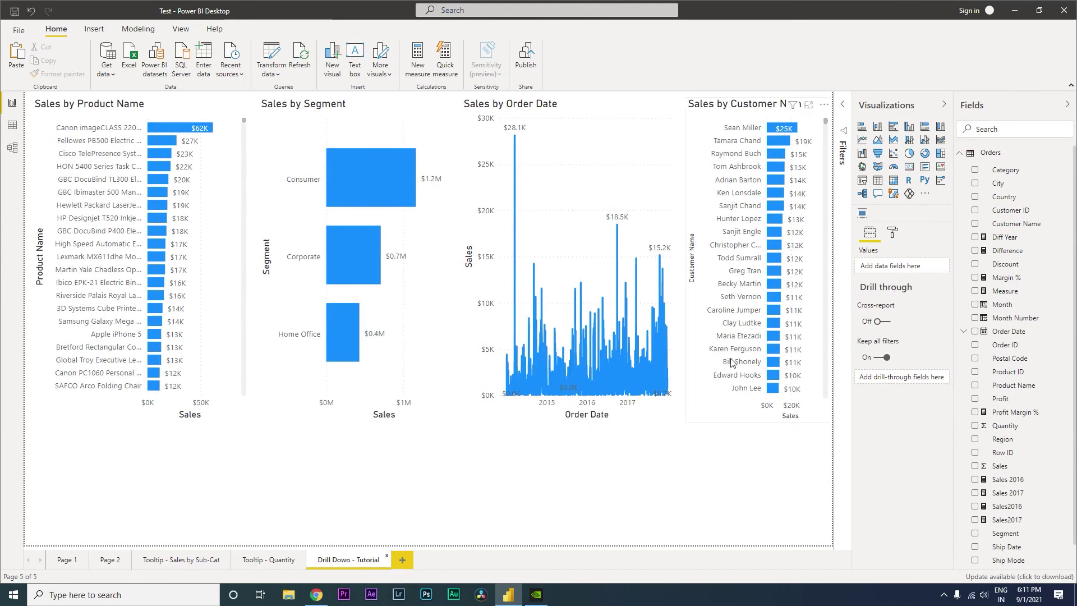
{"action": "left_click", "coordinate": [739, 487]}
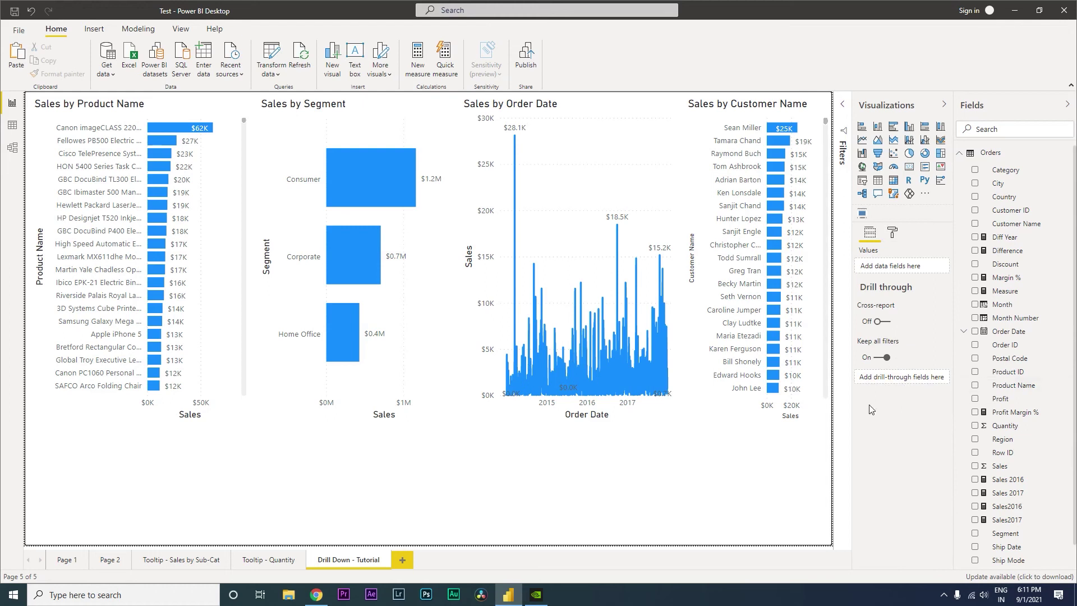
{"action": "left_click_drag", "start_coordinate": [1006, 472], "coordinate": [900, 382]}
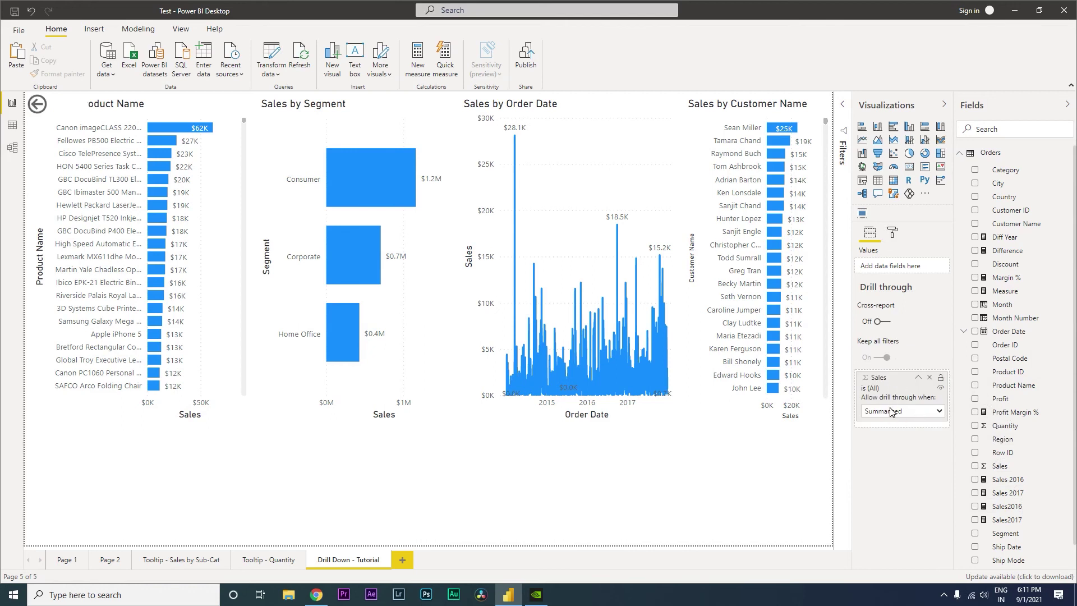
Step: Drill the top customer's bar through to Drill Down - Tutorial, then return to Page 2
{"action": "left_click", "coordinate": [110, 560]}
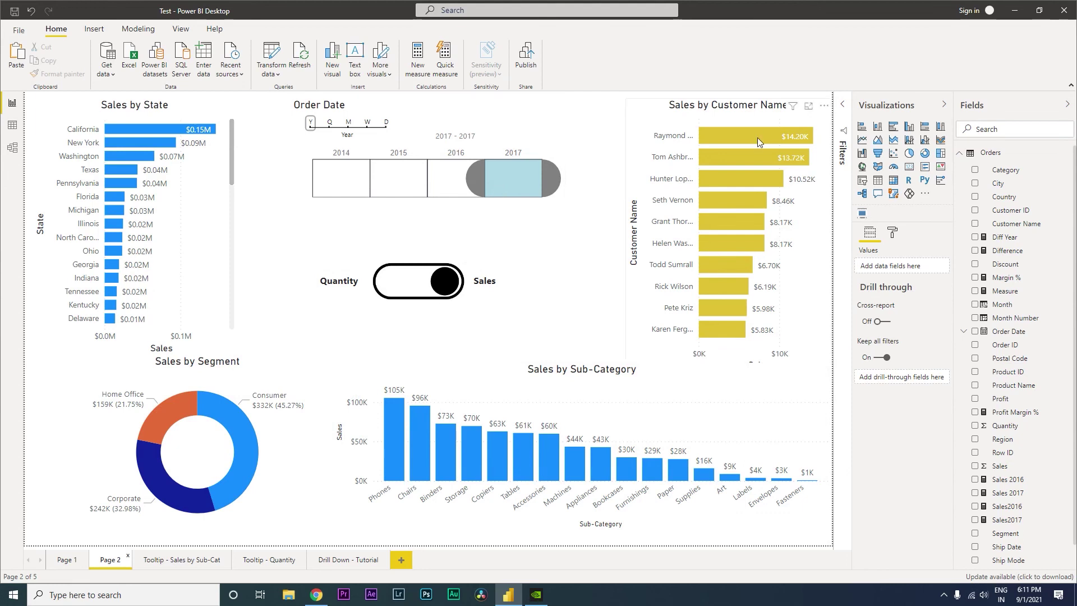
{"action": "mouse_move", "coordinate": [711, 215]}
{"action": "right_click", "coordinate": [716, 136]}
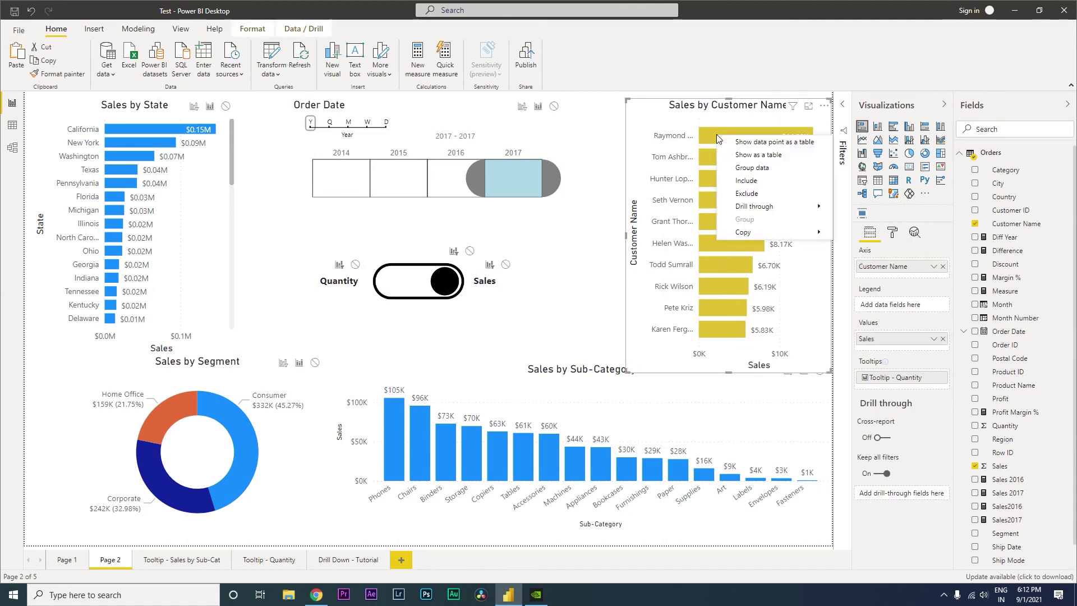
{"action": "mouse_move", "coordinate": [752, 211]}
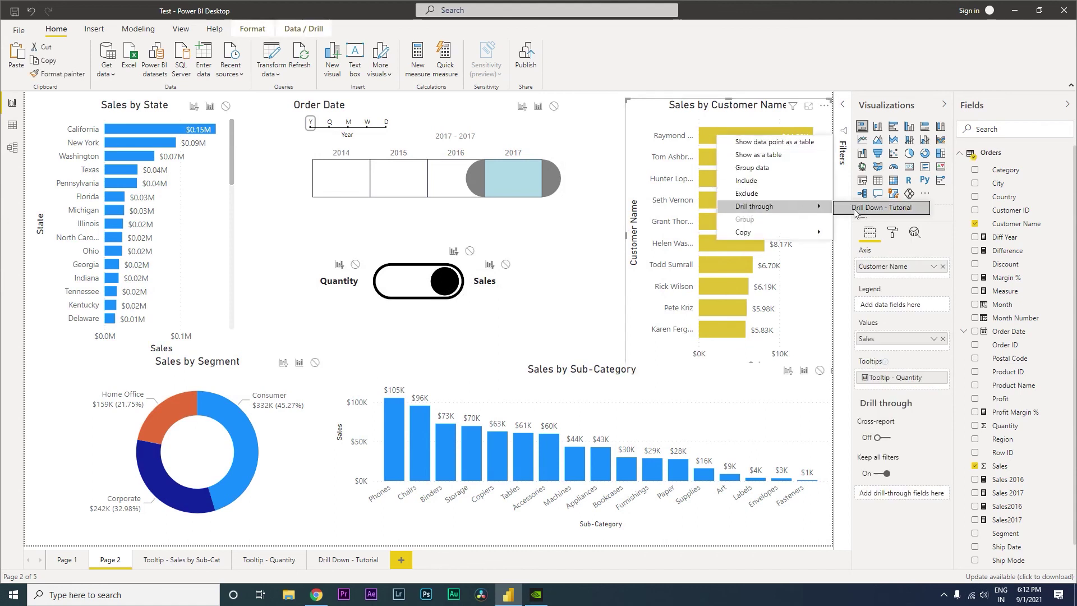
{"action": "left_click", "coordinate": [886, 208]}
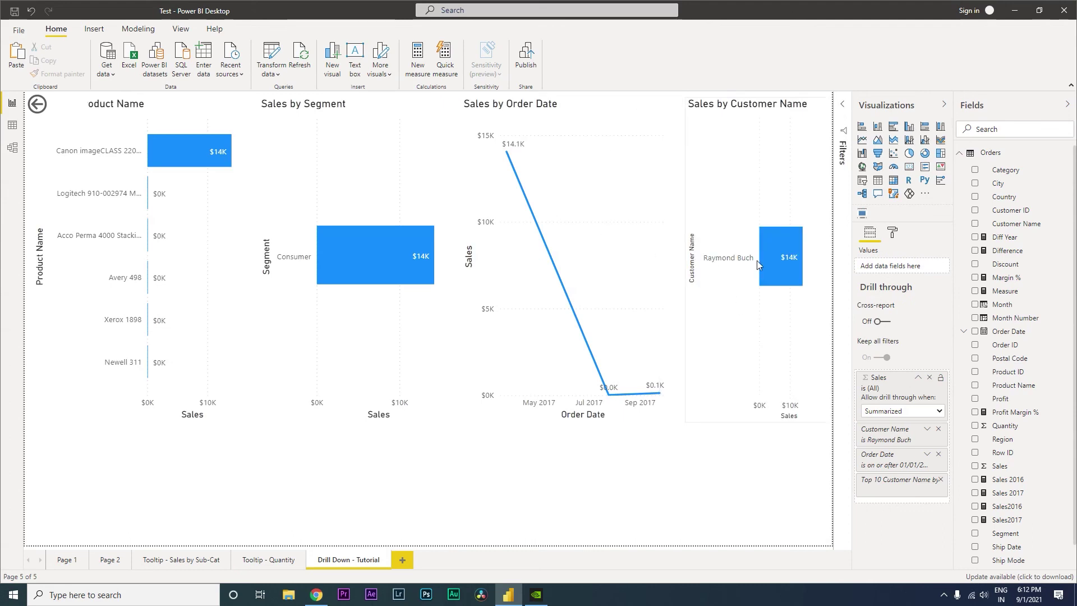
{"action": "left_click", "coordinate": [37, 104], "text": "ctrl"}
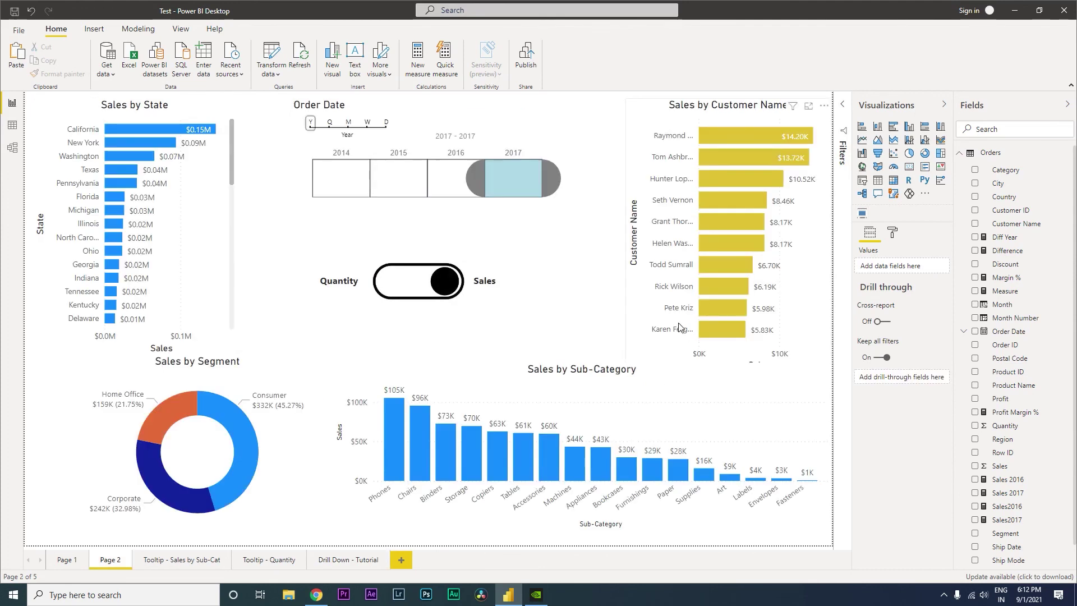
Step: Repeat the Drill Down - Tutorial drill-through for another customer's bar and come back
{"action": "right_click", "coordinate": [718, 287]}
{"action": "mouse_move", "coordinate": [765, 365]}
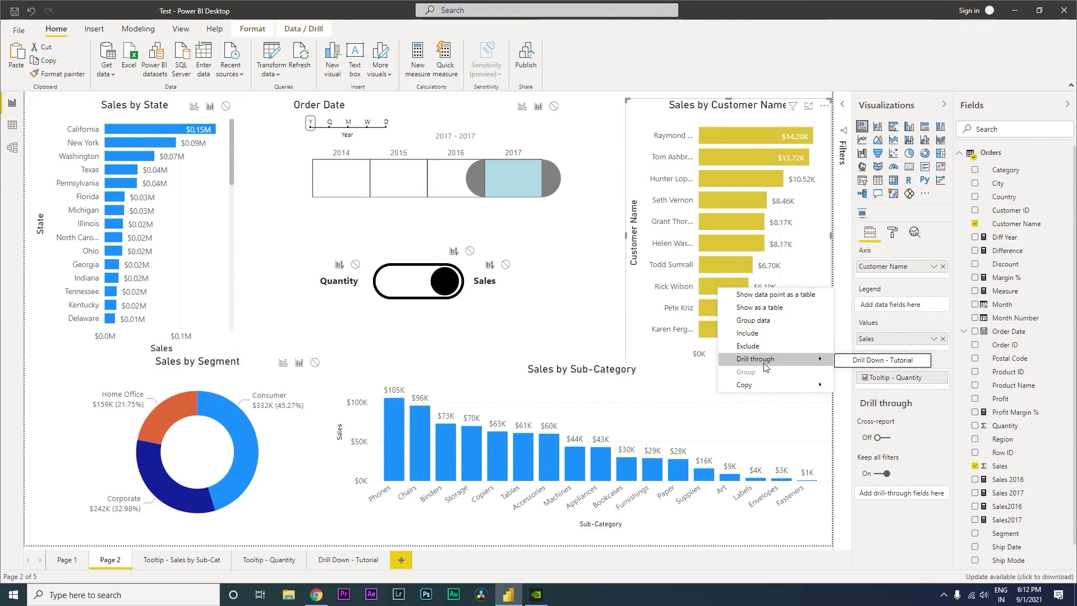
{"action": "left_click", "coordinate": [863, 362]}
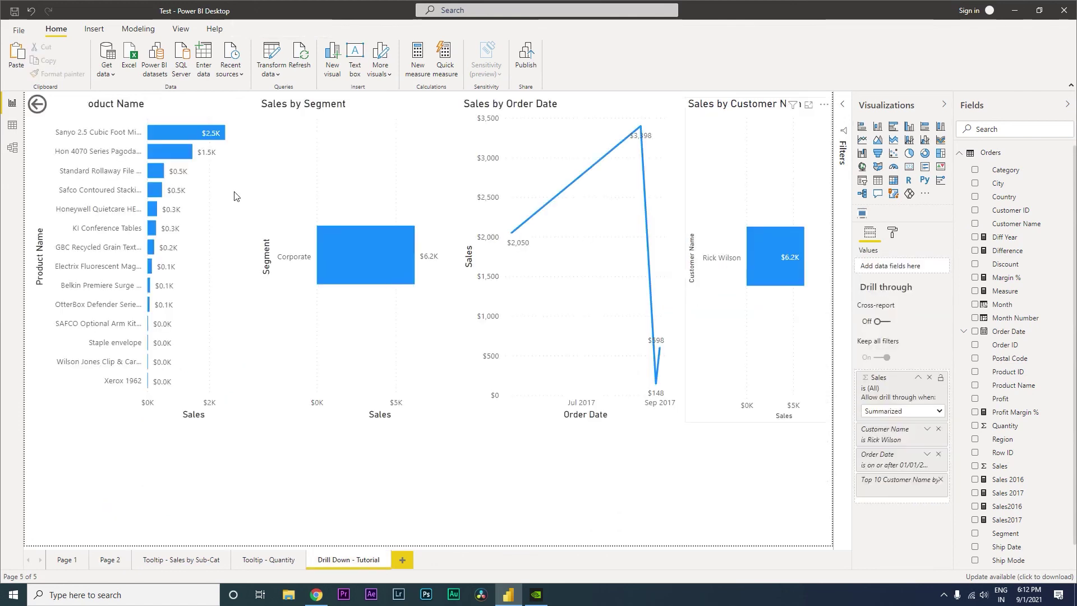
{"action": "left_click", "coordinate": [37, 103], "text": "ctrl"}
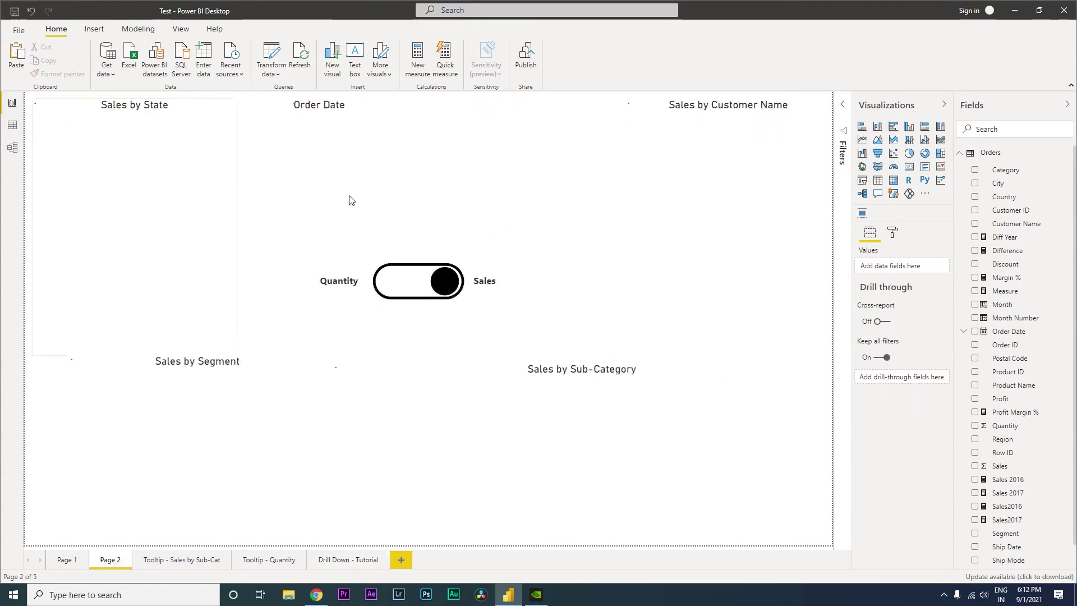
Step: Switch Page 2's charts to Quantity and add Quantity as a second drill-through field beside Sales
{"action": "left_click", "coordinate": [445, 292]}
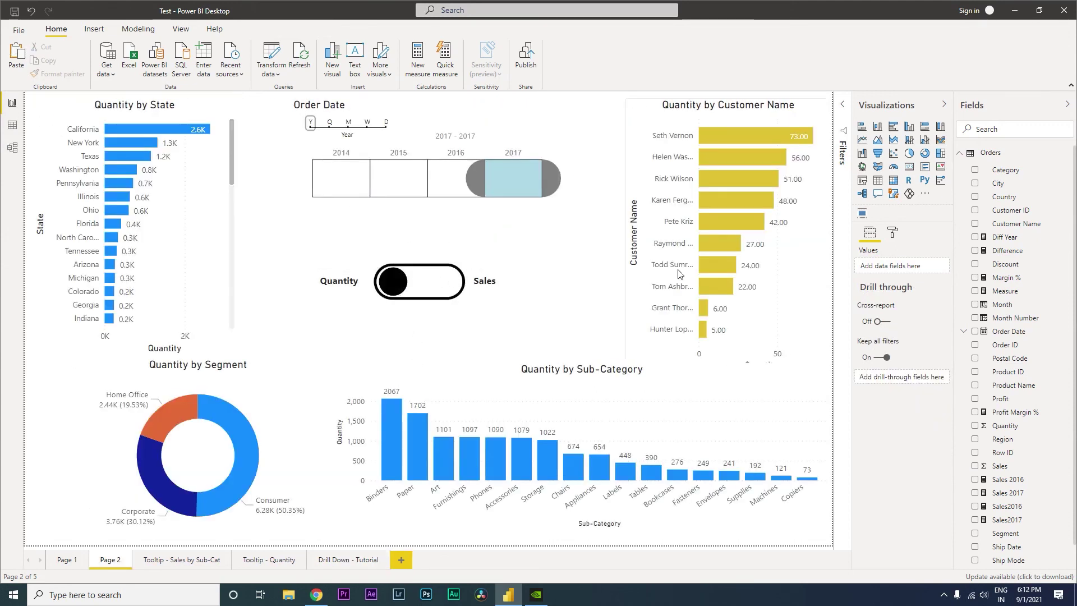
{"action": "right_click", "coordinate": [711, 265]}
{"action": "mouse_move", "coordinate": [760, 350]}
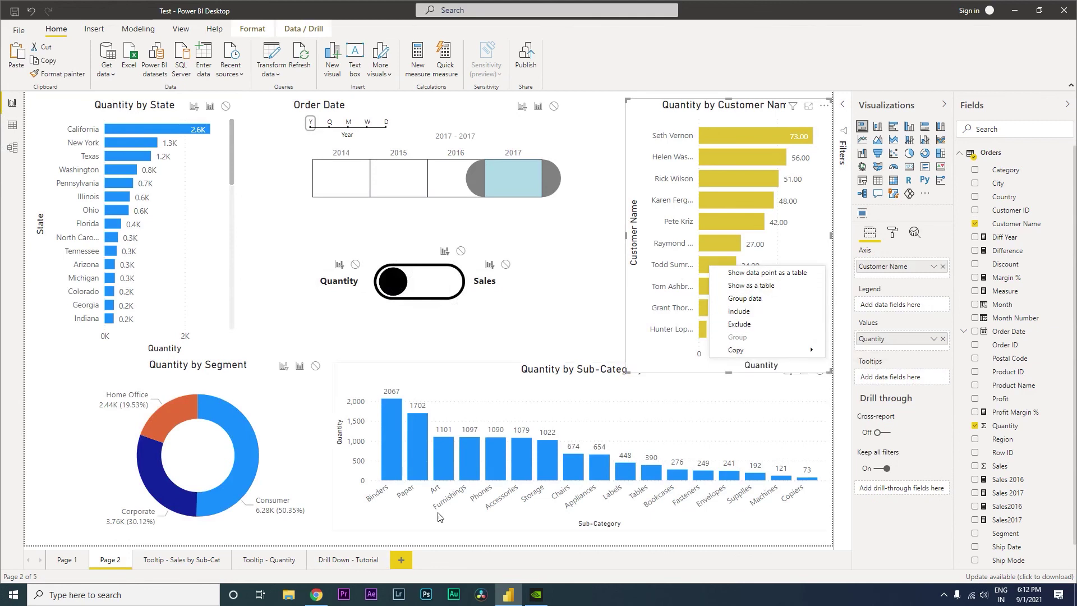
{"action": "left_click", "coordinate": [353, 560]}
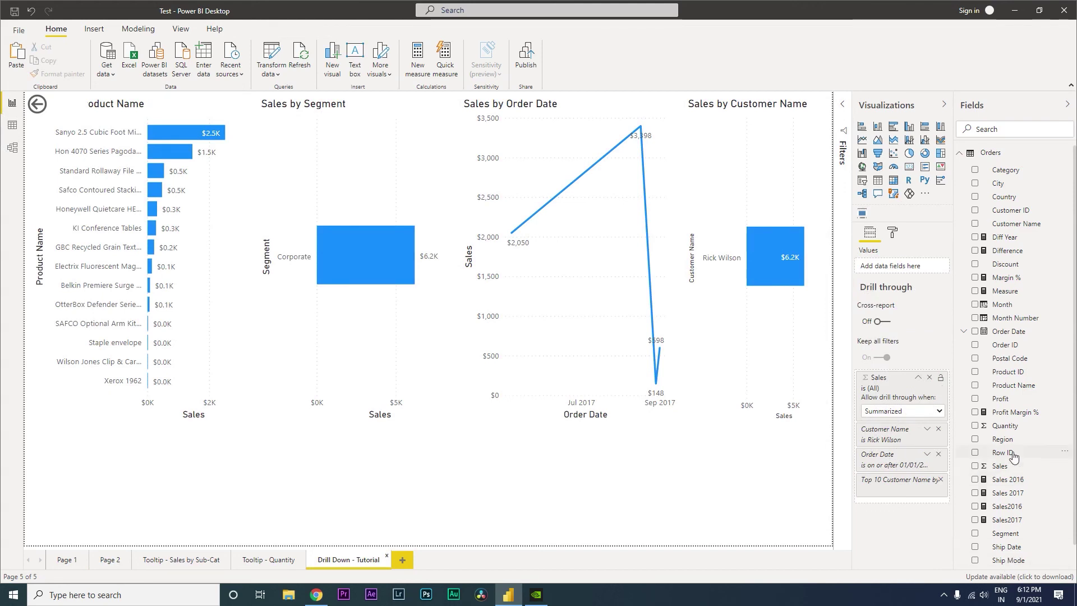
{"action": "left_click_drag", "start_coordinate": [1009, 429], "coordinate": [898, 486]}
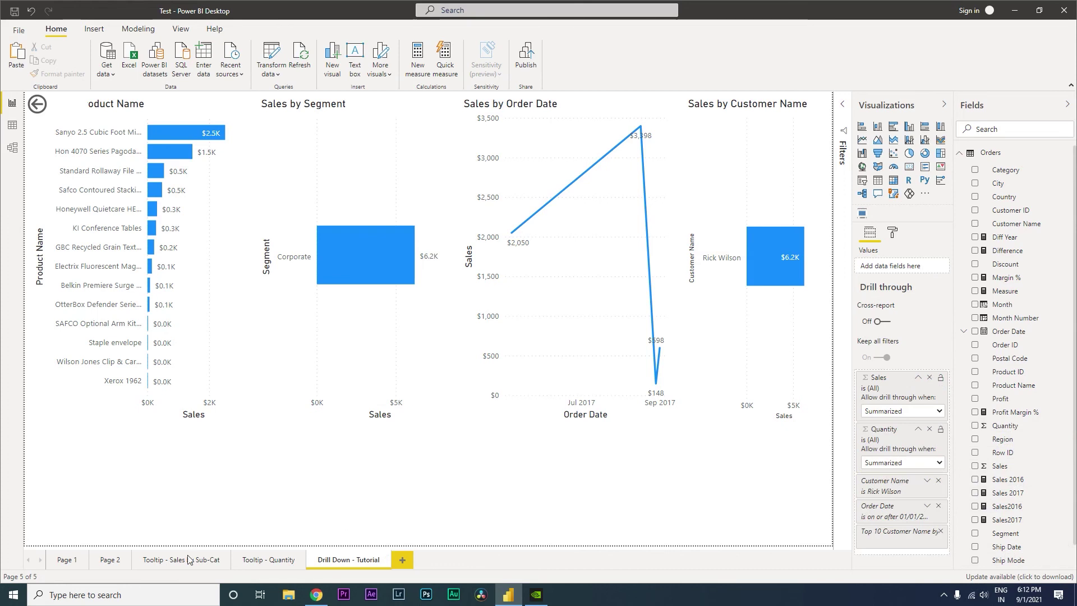
{"action": "left_click", "coordinate": [110, 559]}
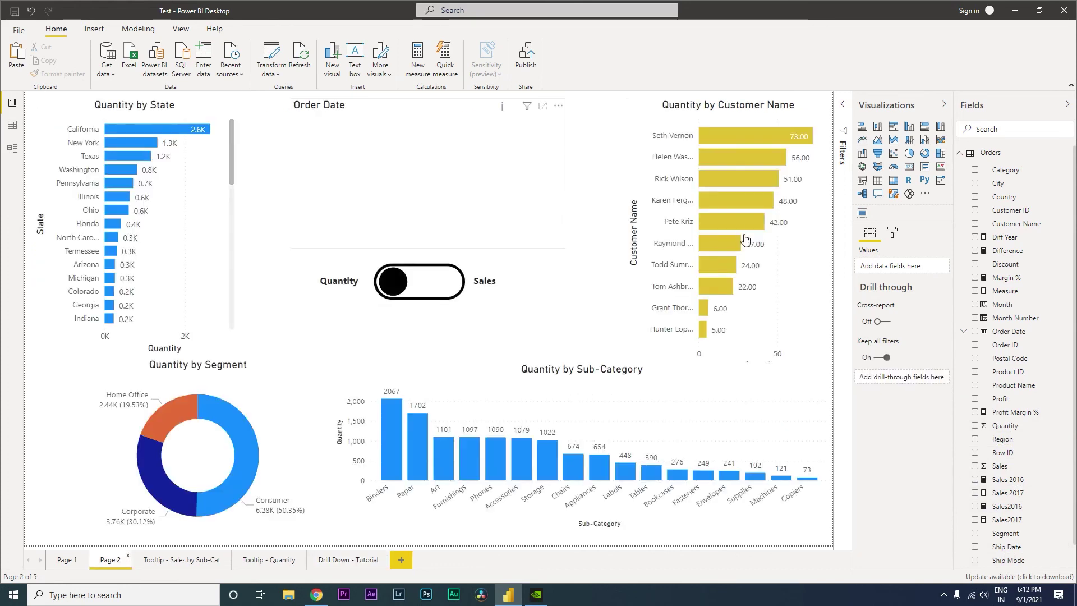
{"action": "right_click", "coordinate": [739, 223]}
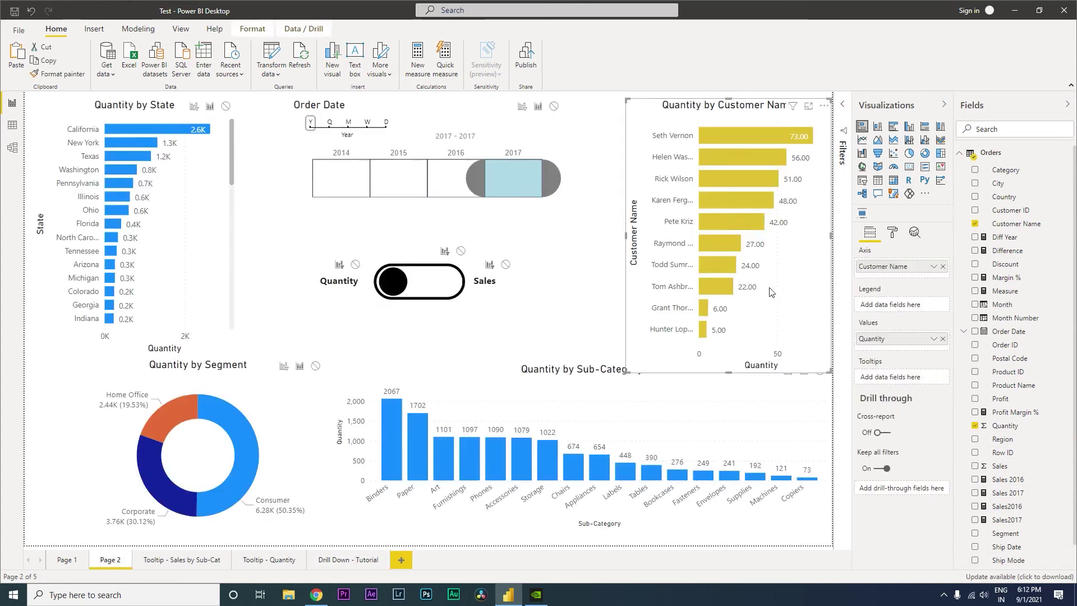
{"action": "mouse_move", "coordinate": [779, 297]}
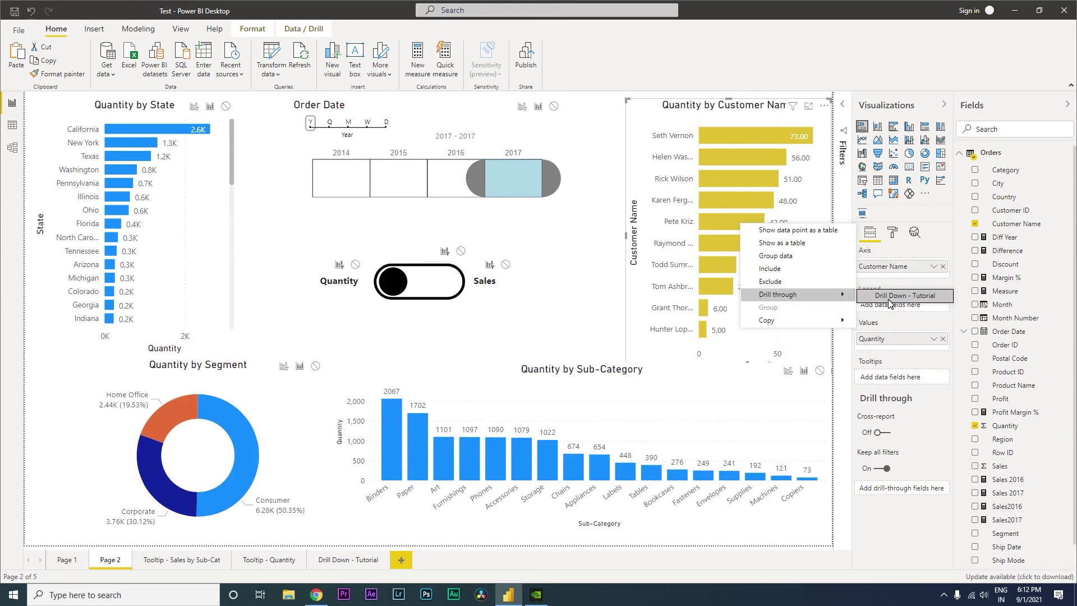
{"action": "left_click", "coordinate": [617, 318]}
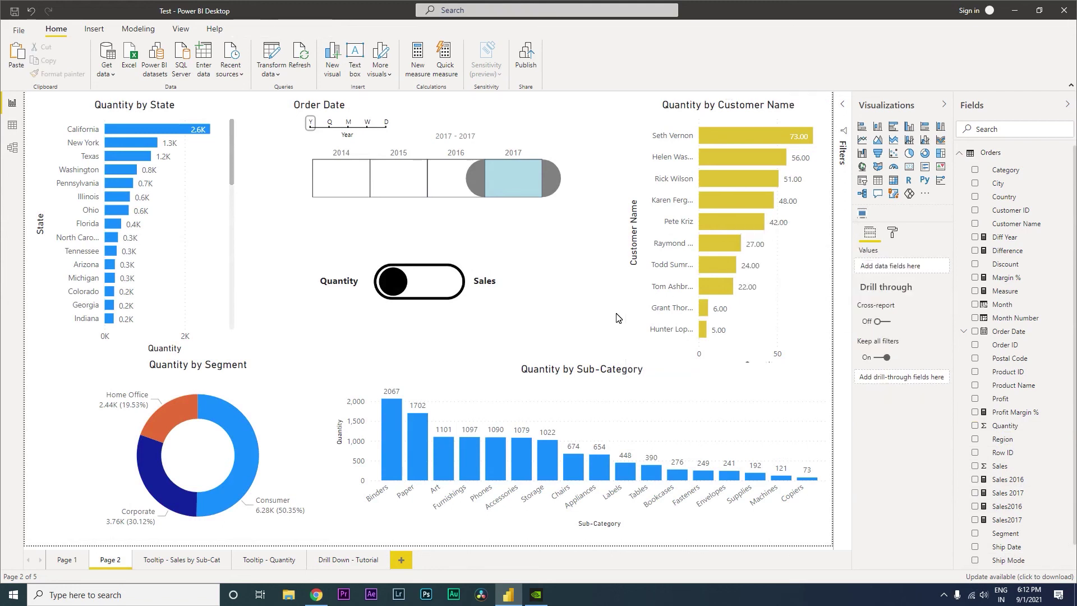